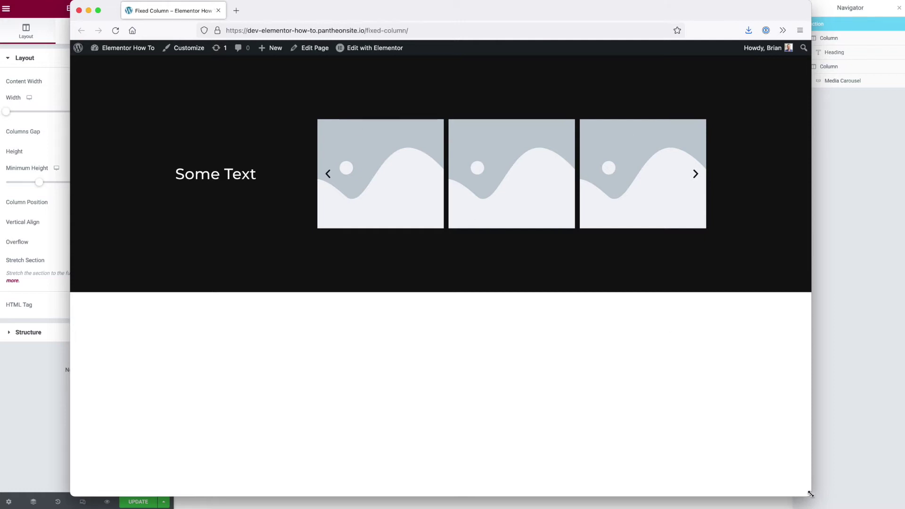
Narrow the Firefox window to preview how the page reflows, then move the window aside.
{"action": "mouse_move", "coordinate": [810, 493]}
{"action": "left_mouse_down"}
{"action": "mouse_move", "coordinate": [457, 488]}
{"action": "mouse_move", "coordinate": [734, 487]}
{"action": "mouse_move", "coordinate": [765, 501]}
{"action": "mouse_move", "coordinate": [801, 478]}
{"action": "left_mouse_up"}
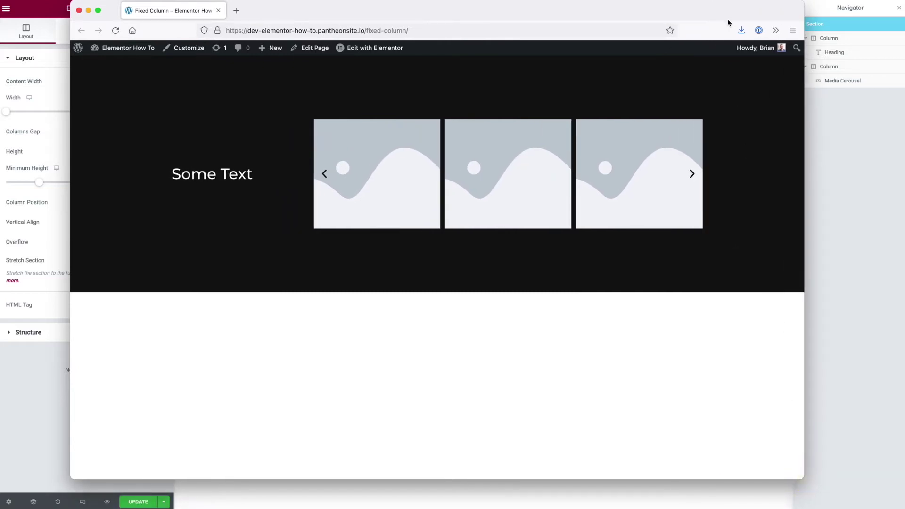
{"action": "left_click_drag", "start_coordinate": [736, 19], "coordinate": [883, 87]}
Return to the Elementor editor and show the left text column's Layout settings.
{"action": "left_click", "coordinate": [197, 463]}
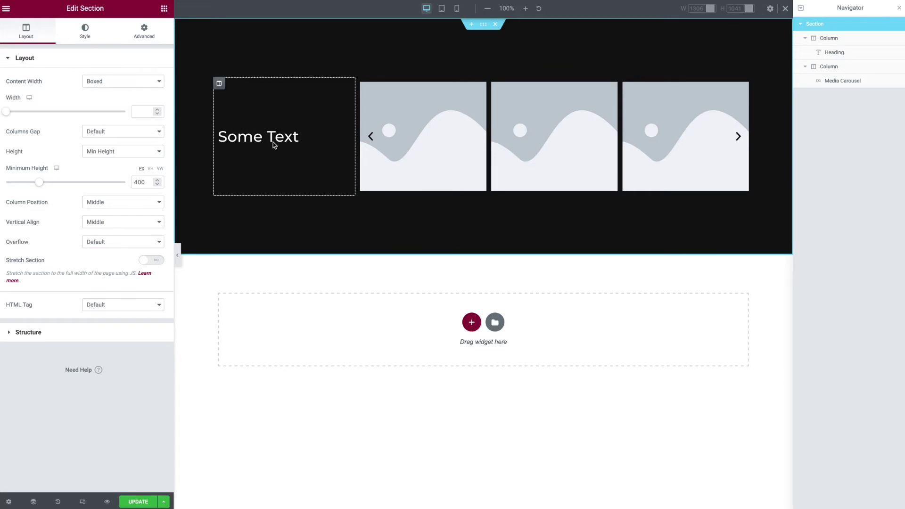
{"action": "left_click", "coordinate": [220, 84]}
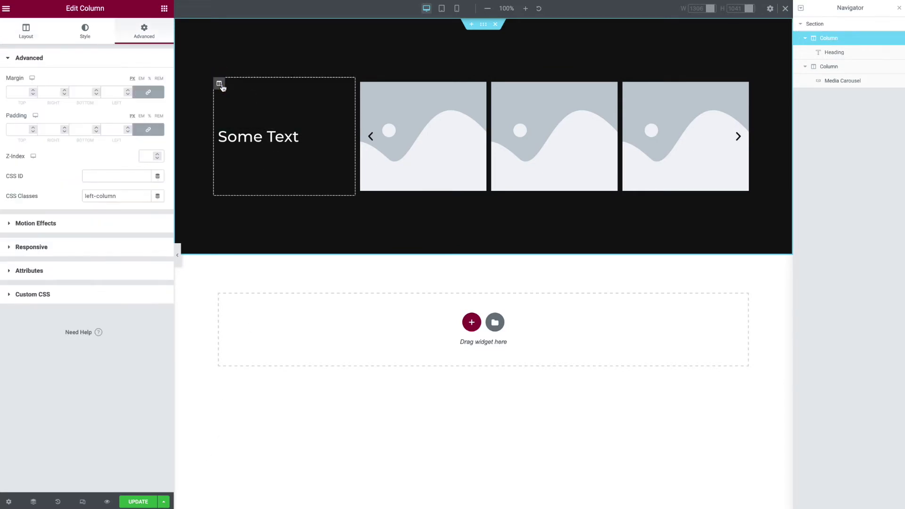
{"action": "left_click", "coordinate": [26, 30]}
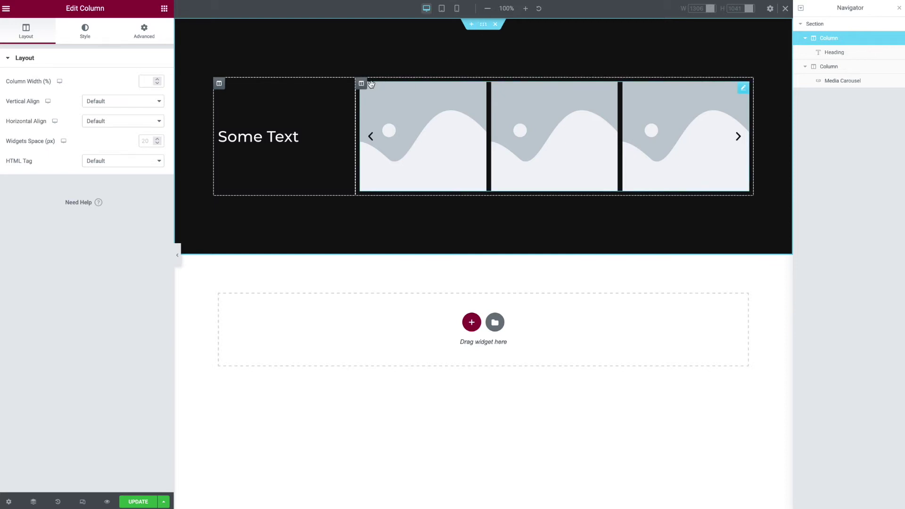
Add a two-column section below the content, then delete it again.
{"action": "left_click", "coordinate": [472, 326]}
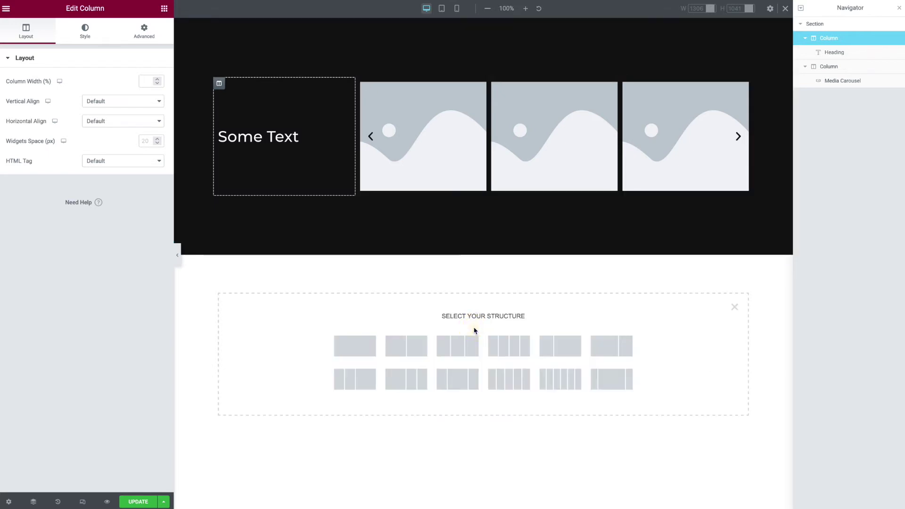
{"action": "left_click", "coordinate": [415, 347]}
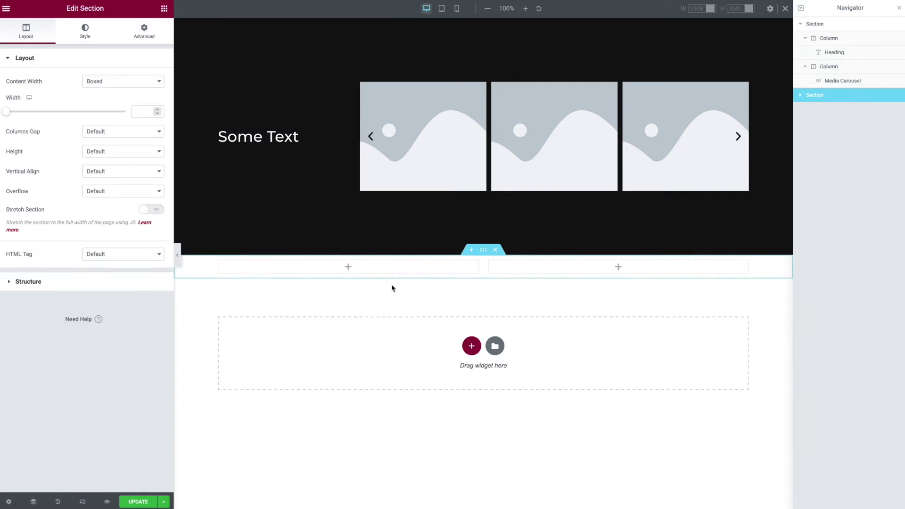
{"action": "left_click", "coordinate": [496, 250]}
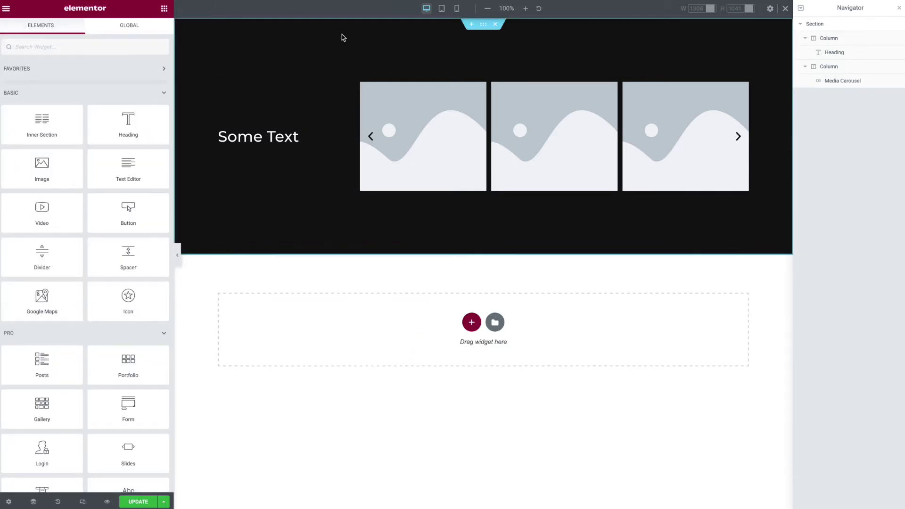
Check both columns' CSS classes under Advanced, ending back on the 'left-column' column.
{"action": "left_click", "coordinate": [222, 87]}
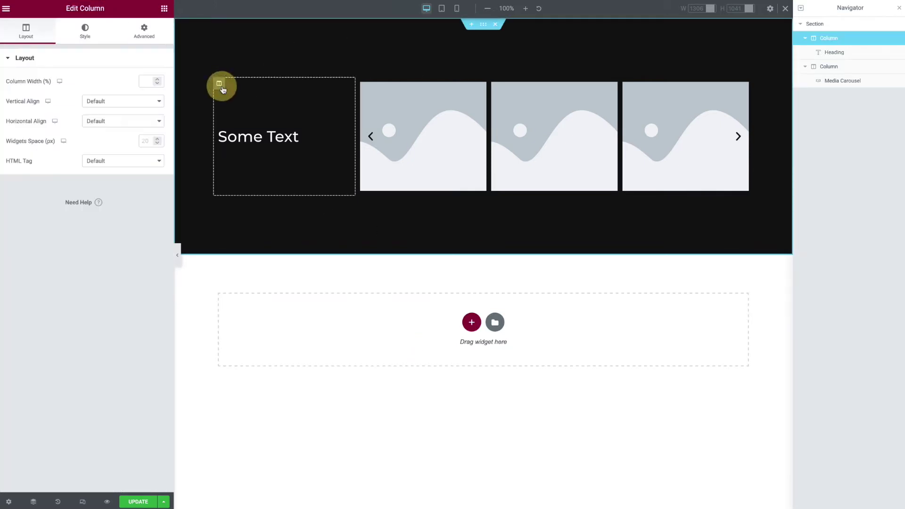
{"action": "left_click", "coordinate": [146, 38]}
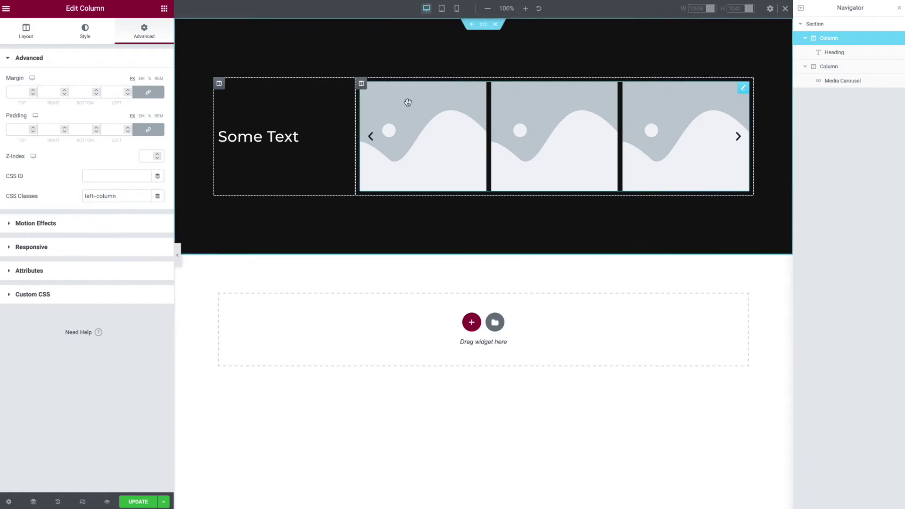
{"action": "left_click", "coordinate": [362, 86]}
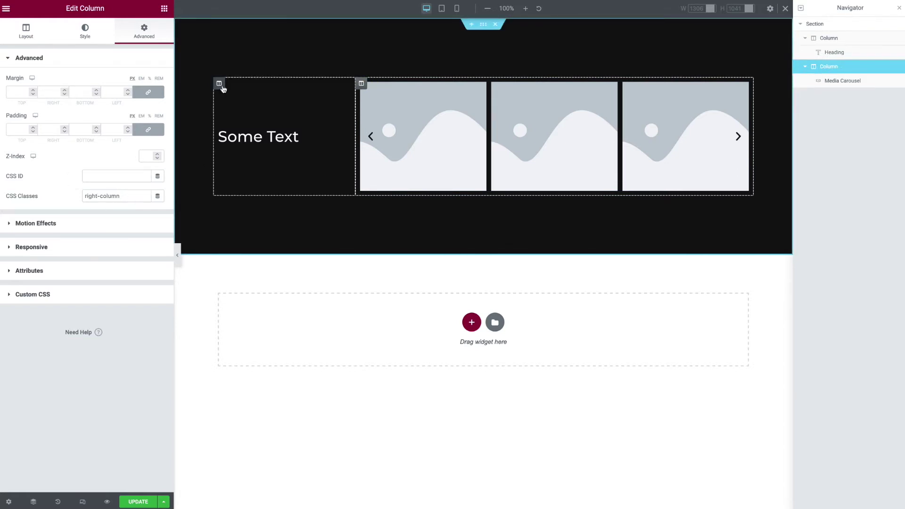
{"action": "left_click", "coordinate": [223, 87]}
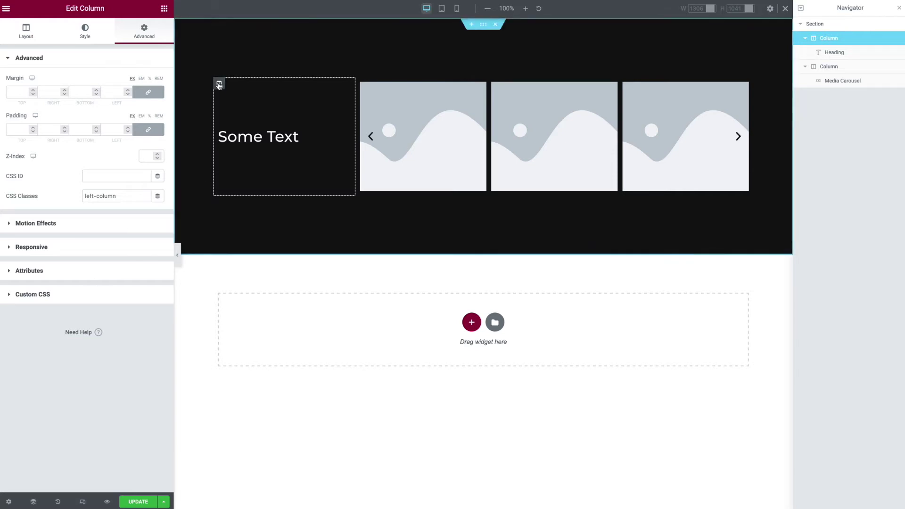
Reveal the left column's custom CSS and review its desktop and tablet width rules.
{"action": "left_click", "coordinate": [97, 294]}
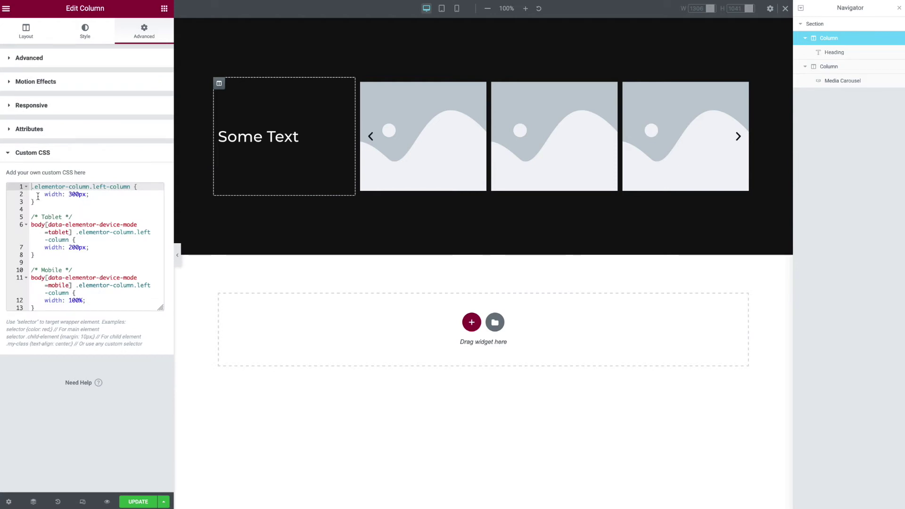
{"action": "left_click", "coordinate": [48, 204]}
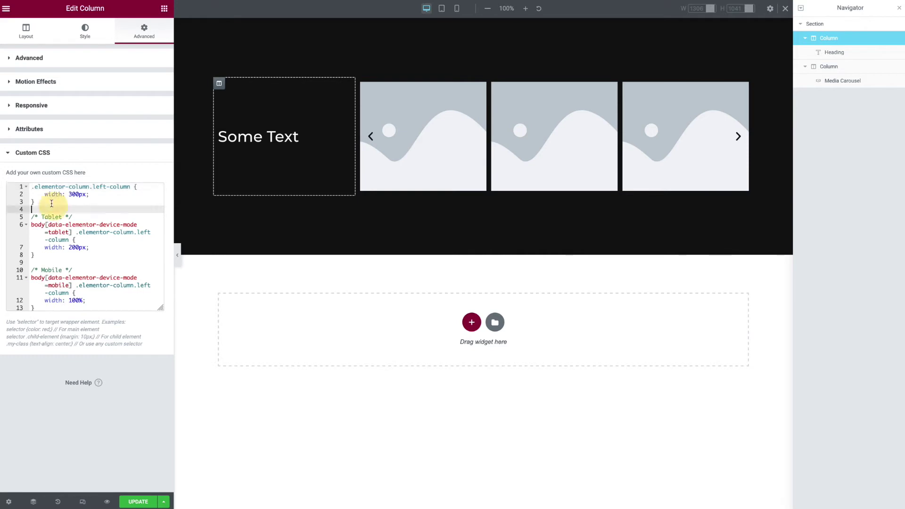
{"action": "left_click", "coordinate": [19, 187]}
{"action": "left_click", "coordinate": [124, 216]}
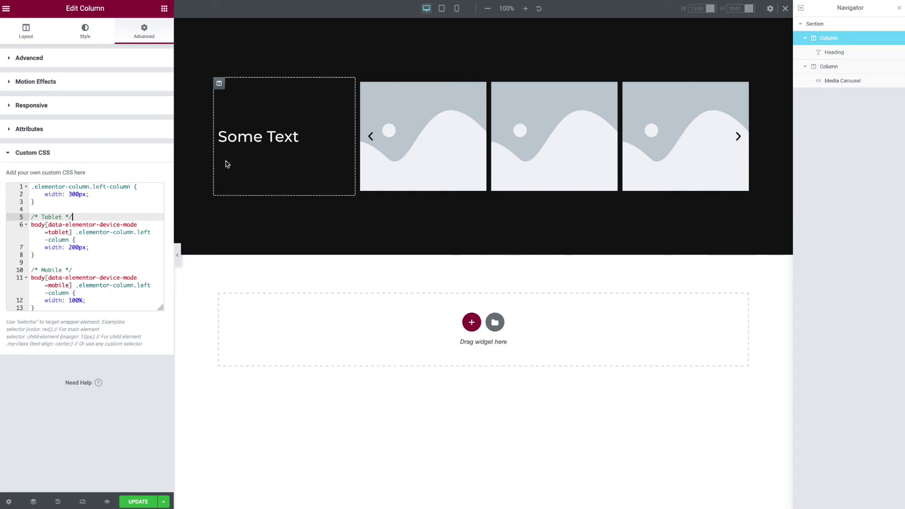
Try 400px and 500px as the desktop width, then restore it to 300px.
{"action": "left_click", "coordinate": [73, 194]}
{"action": "key", "text": "BackSpace"}
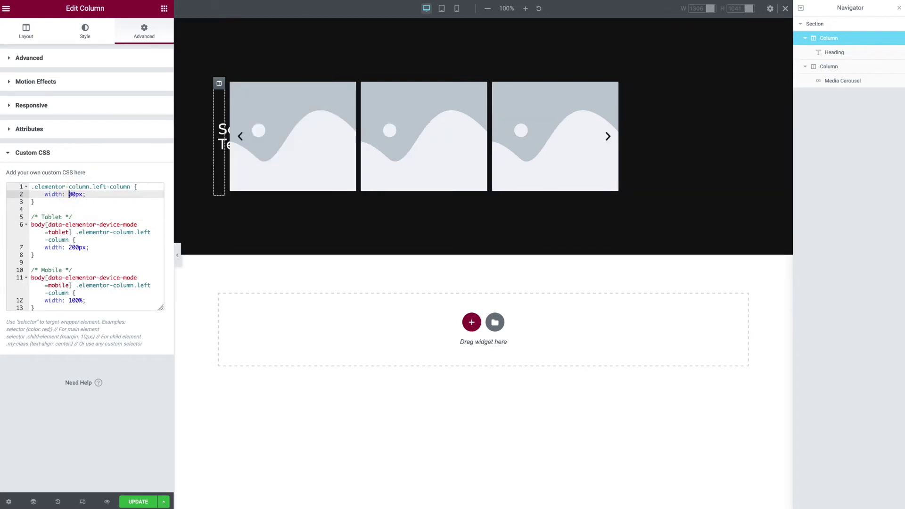
{"action": "type", "text": "4"}
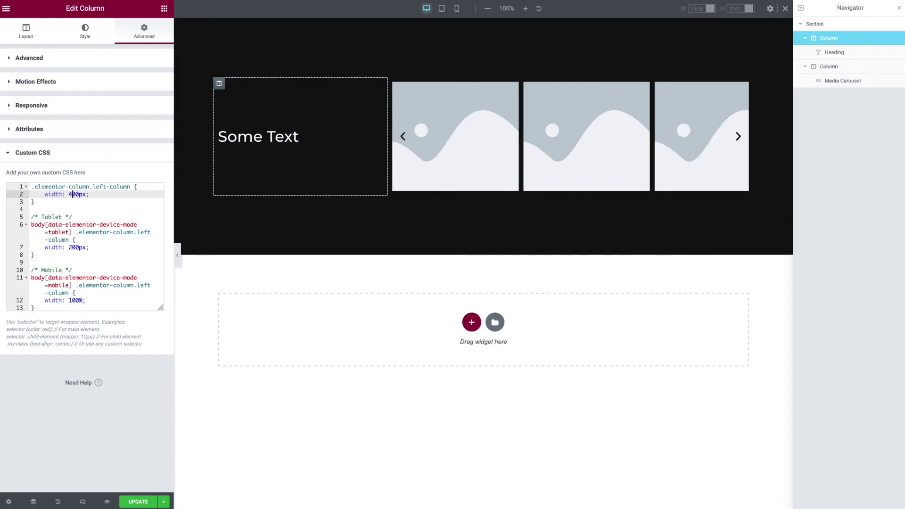
{"action": "key", "text": "BackSpace"}
{"action": "type", "text": "5"}
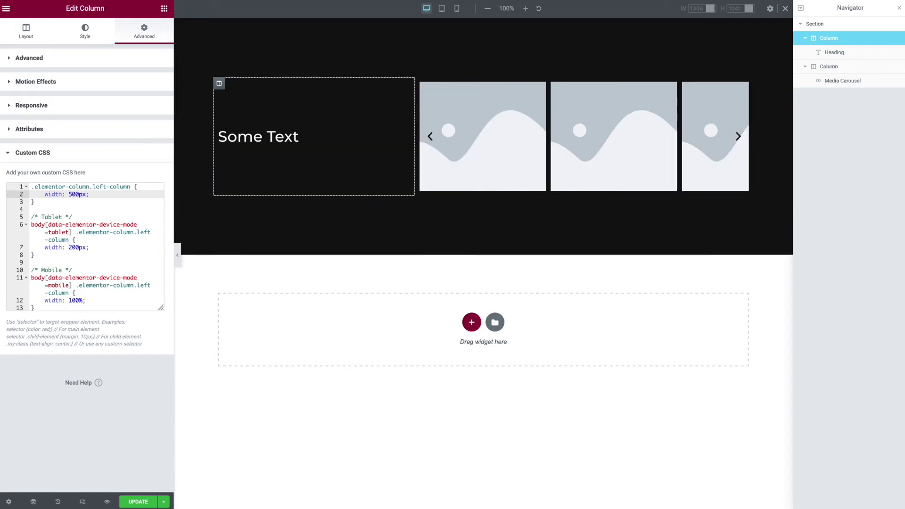
{"action": "key", "text": "BackSpace"}
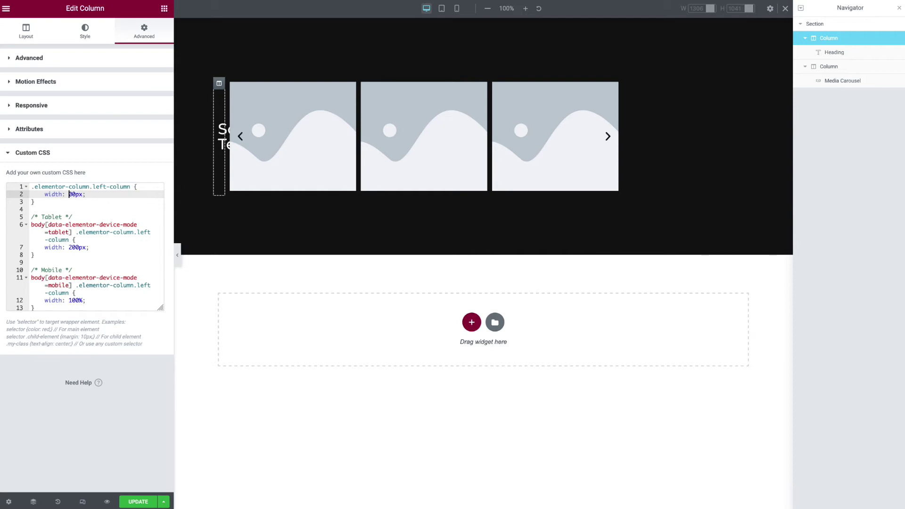
{"action": "type", "text": "3"}
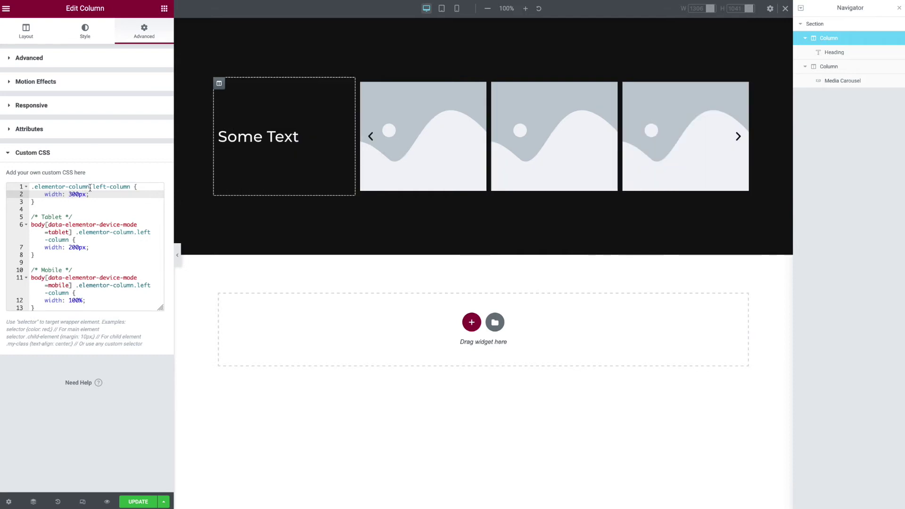
{"action": "left_click_drag", "start_coordinate": [90, 187], "coordinate": [31, 186]}
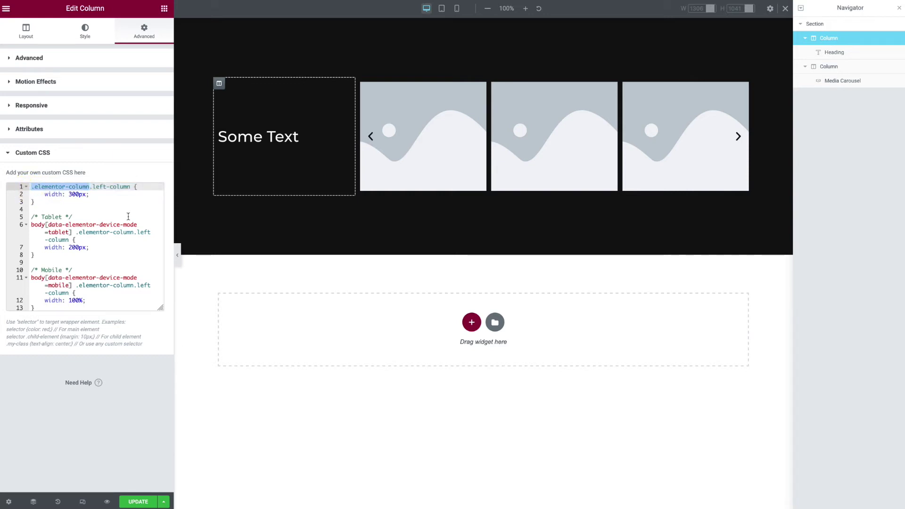
{"action": "key", "text": "BackSpace"}
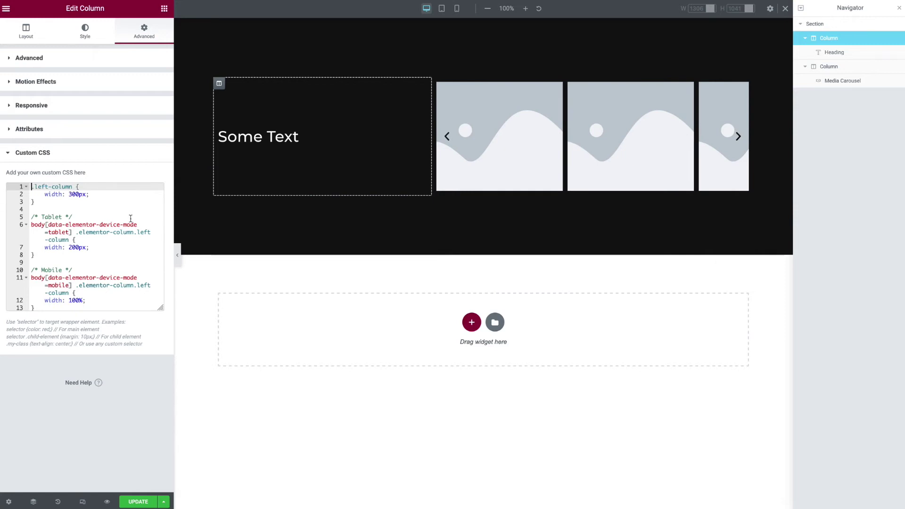
{"action": "left_click", "coordinate": [87, 195]}
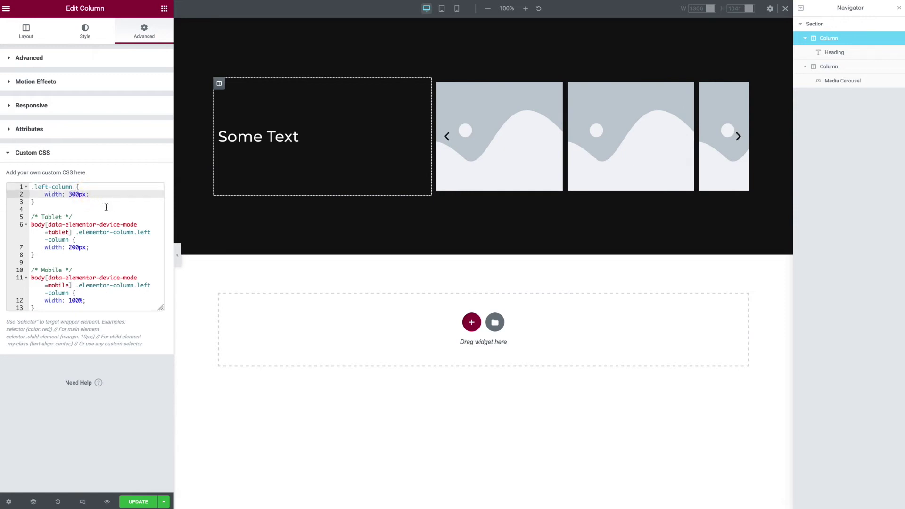
{"action": "type", "text": "!important"}
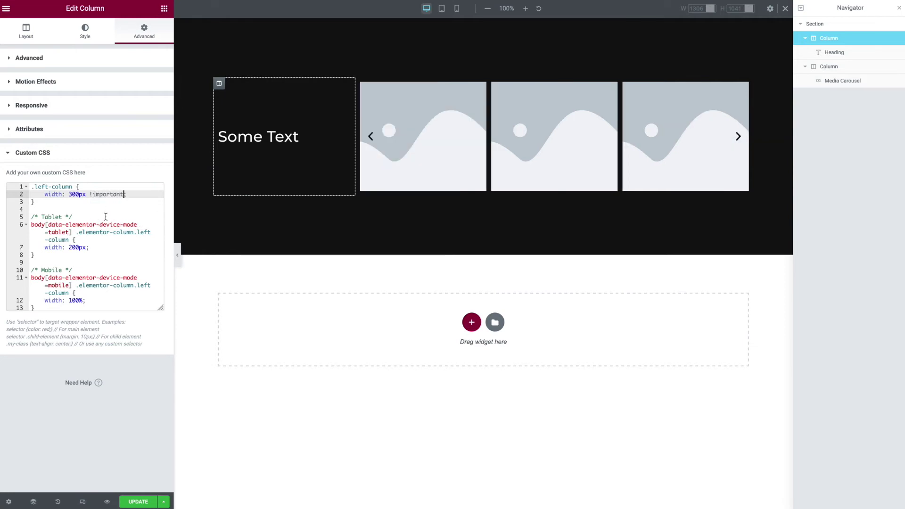
{"action": "key", "text": "BackSpace"}
{"action": "key", "text": "BackSpace"}
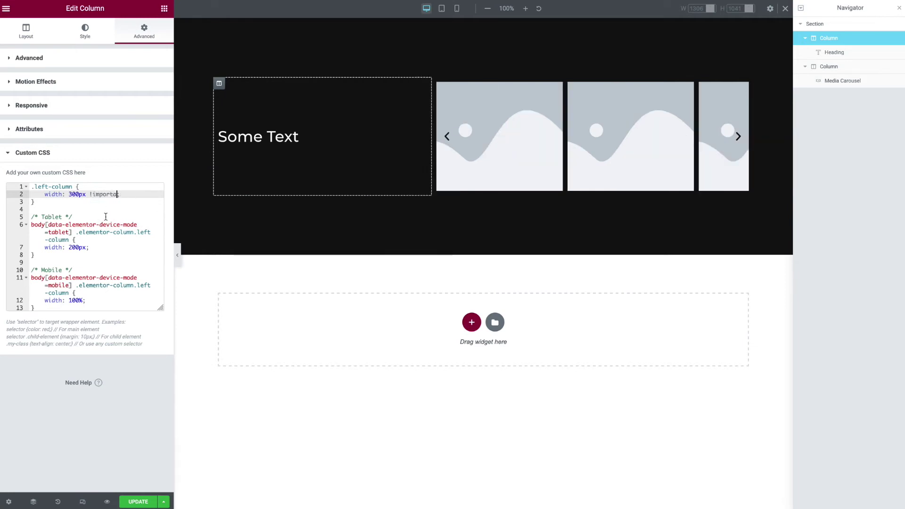
{"action": "key", "text": "ctrl+z"}
{"action": "key", "text": "ctrl+z"}
{"action": "key", "text": "ctrl+z"}
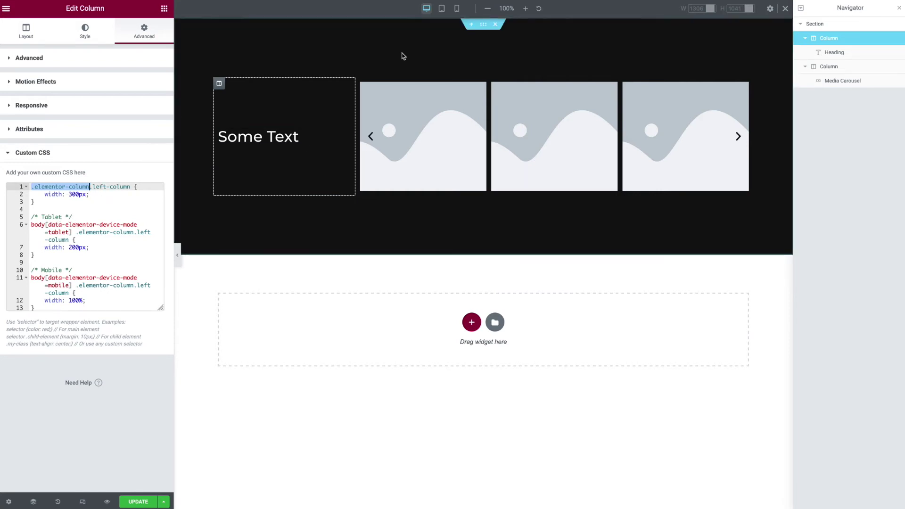
{"action": "left_click", "coordinate": [442, 8]}
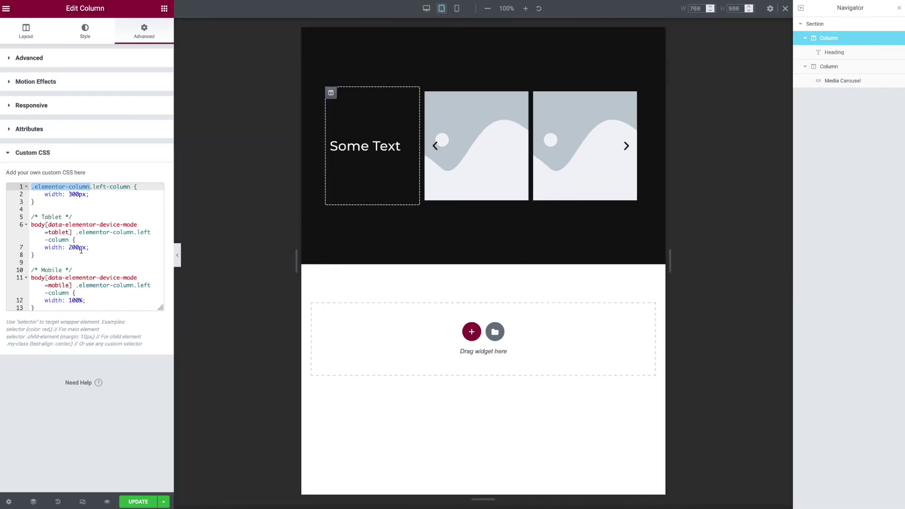
{"action": "left_click_drag", "start_coordinate": [72, 232], "coordinate": [31, 226]}
{"action": "left_click", "coordinate": [119, 256]}
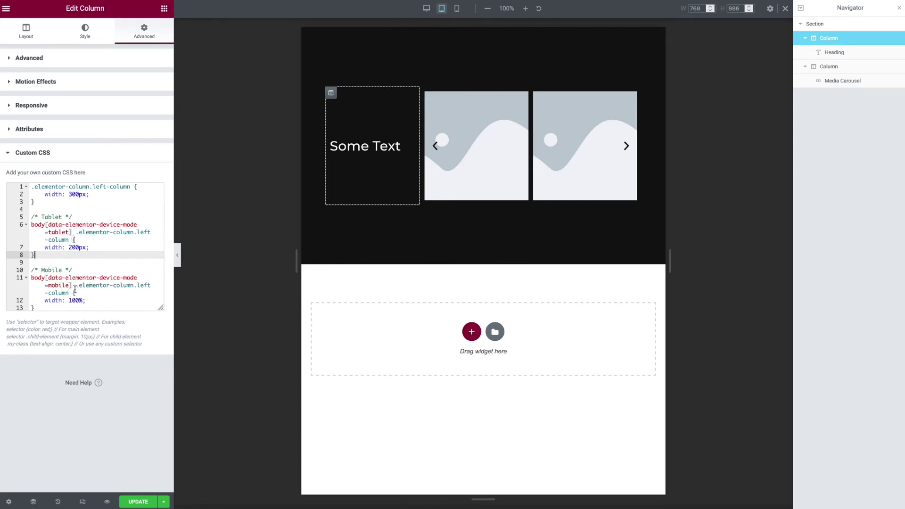
{"action": "left_click_drag", "start_coordinate": [88, 248], "coordinate": [44, 248]}
{"action": "left_click", "coordinate": [67, 263]}
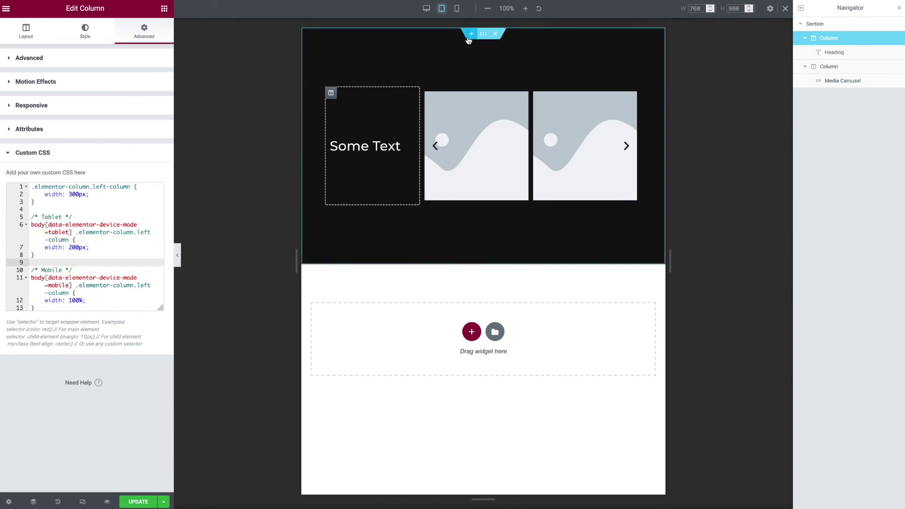
{"action": "left_click", "coordinate": [457, 9]}
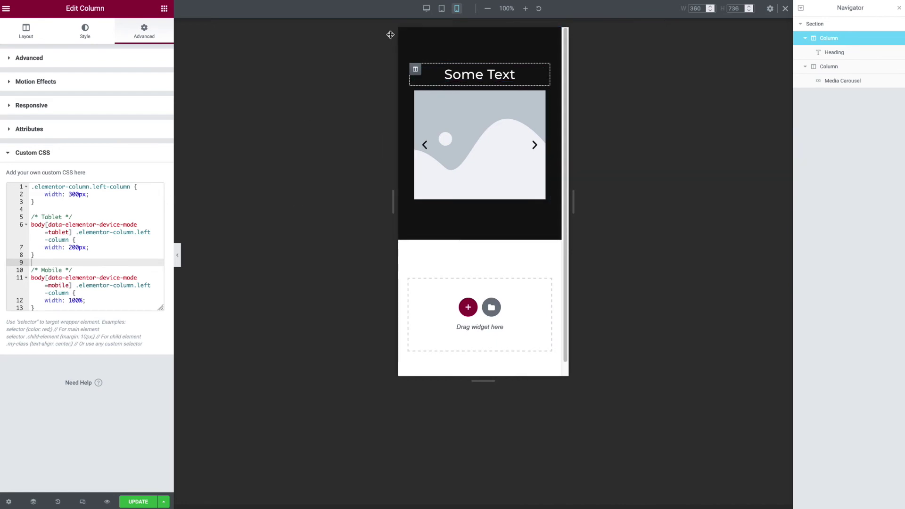
{"action": "left_click", "coordinate": [426, 8]}
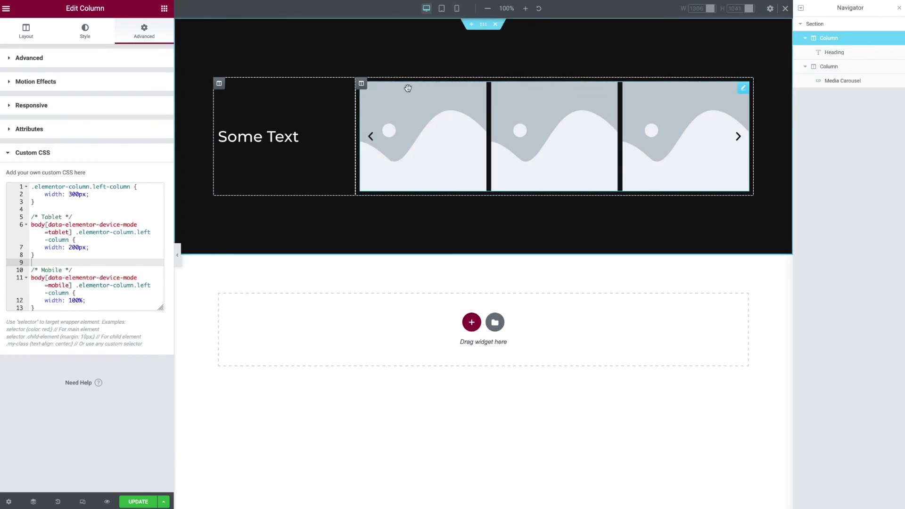
Show the carousel column's custom CSS and highlight its mobile 'width: 100%' declaration.
{"action": "left_click", "coordinate": [362, 85]}
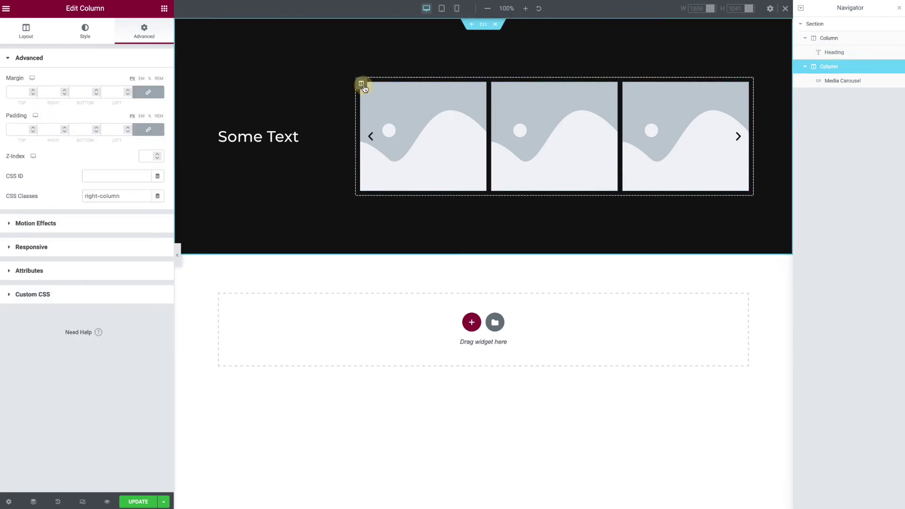
{"action": "left_click", "coordinate": [75, 293]}
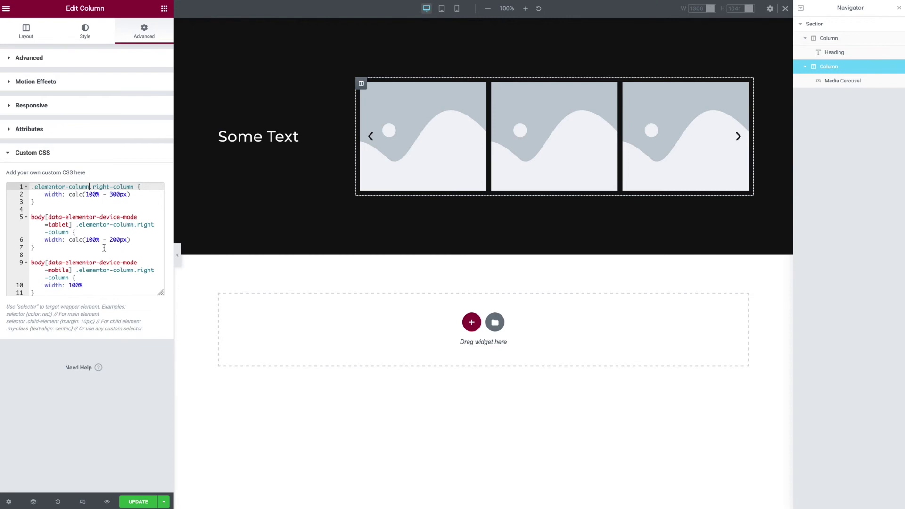
{"action": "left_click", "coordinate": [89, 286]}
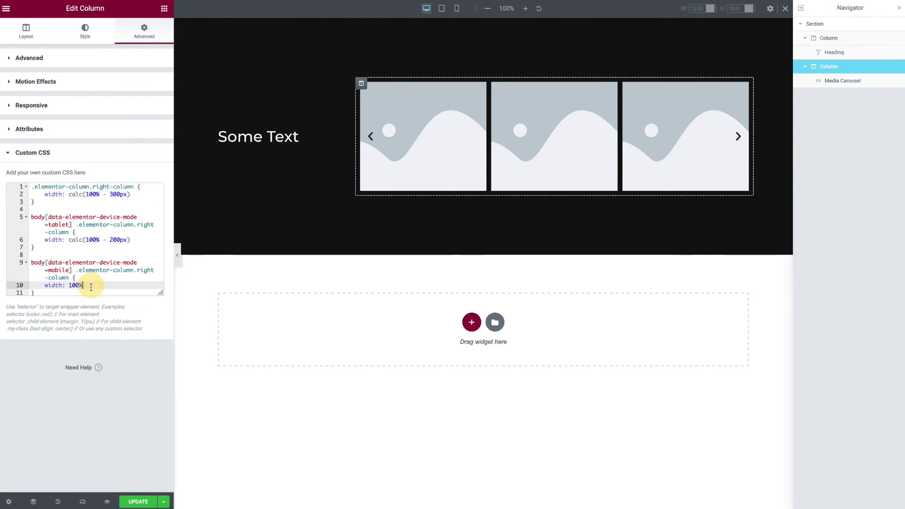
{"action": "left_click_drag", "start_coordinate": [89, 287], "coordinate": [43, 285]}
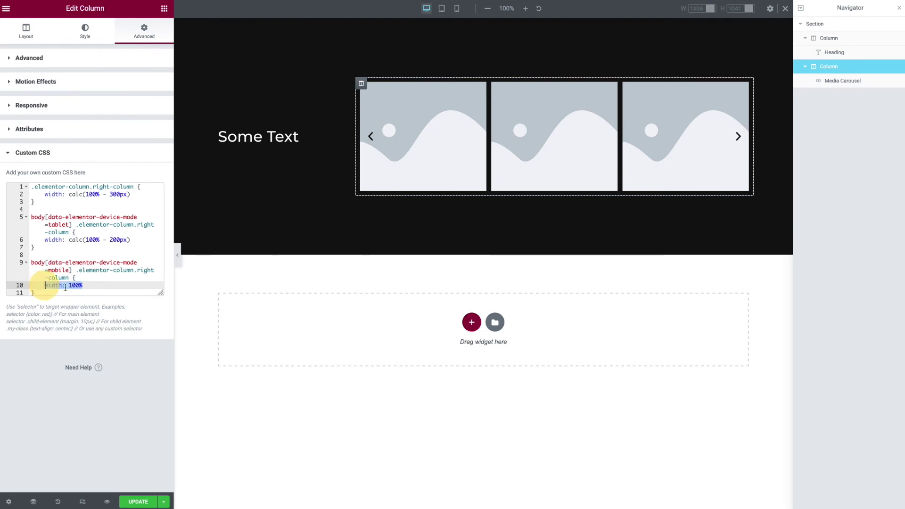
{"action": "left_click", "coordinate": [456, 8]}
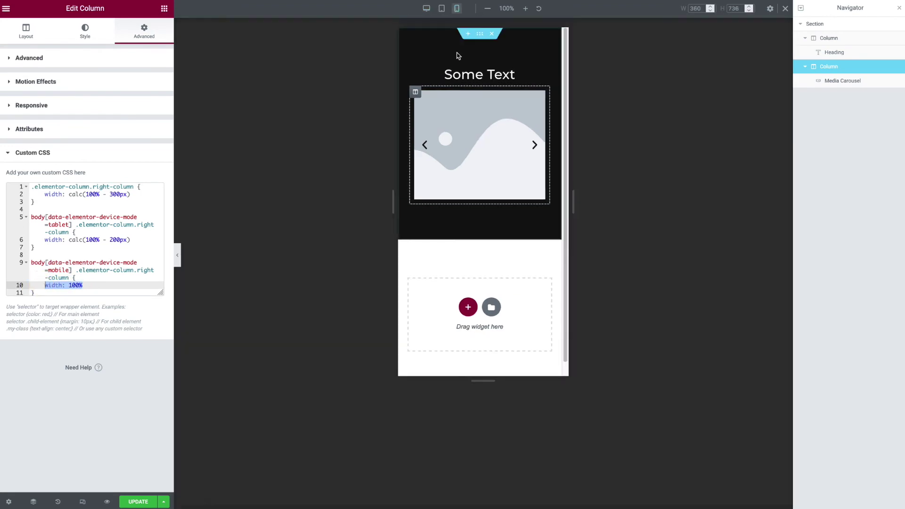
{"action": "left_click", "coordinate": [441, 9]}
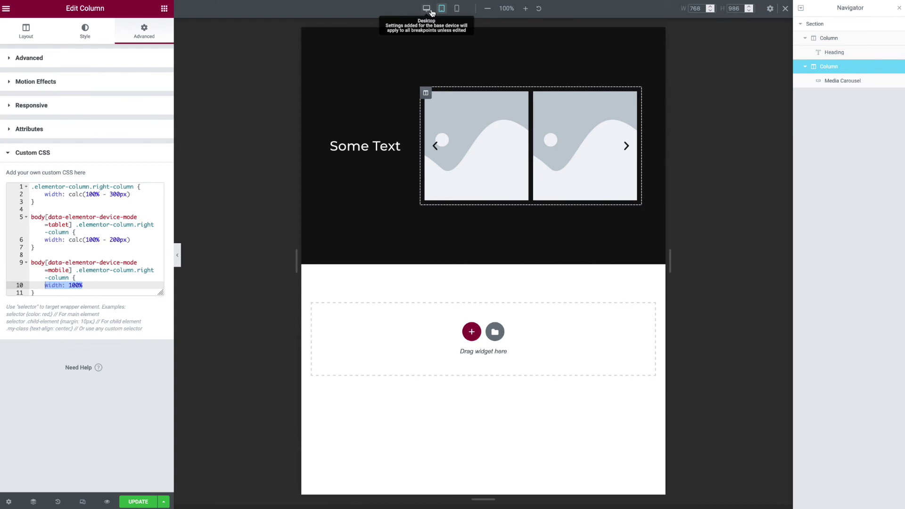
{"action": "left_click", "coordinate": [431, 10]}
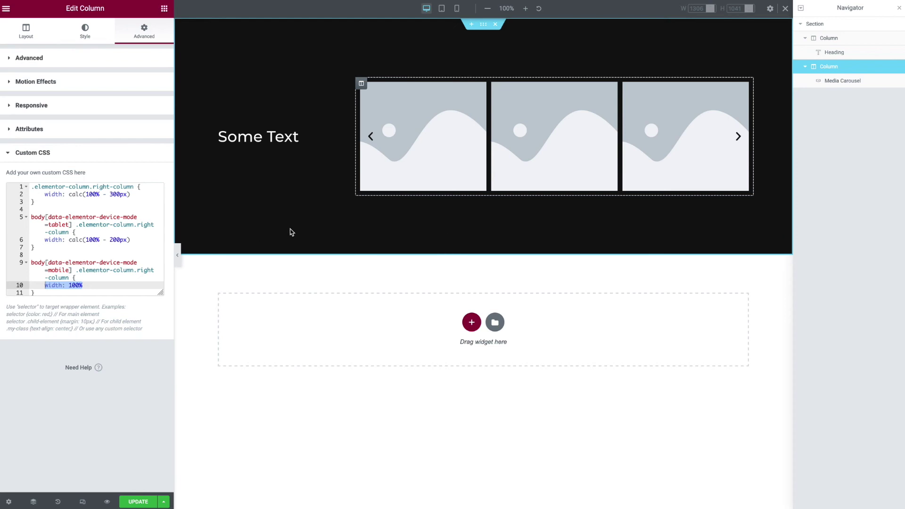
{"action": "left_click", "coordinate": [128, 208]}
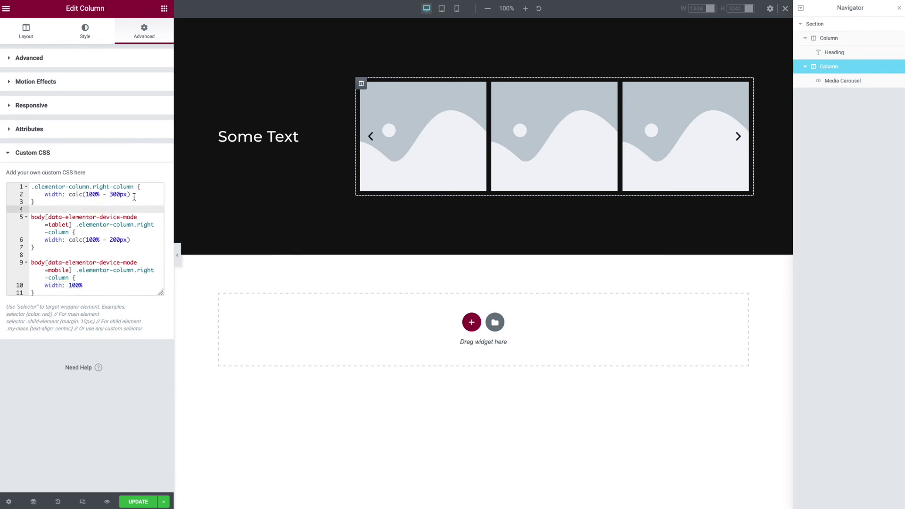
{"action": "left_click", "coordinate": [132, 194]}
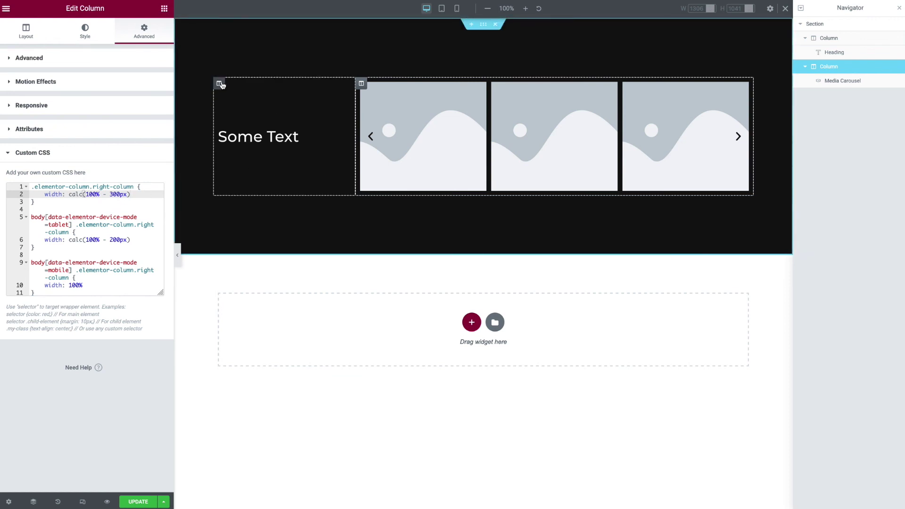
Give the left column a linked padding of 20px on every side.
{"action": "left_click", "coordinate": [219, 84]}
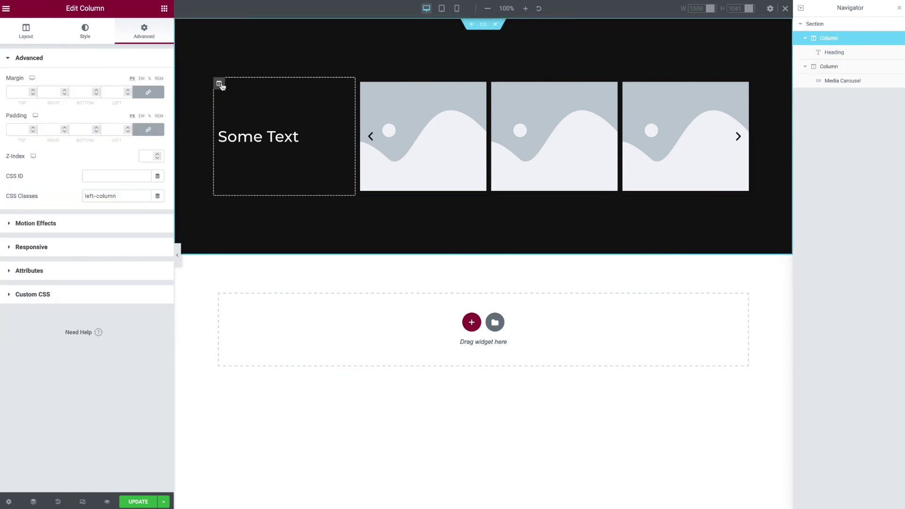
{"action": "left_click", "coordinate": [120, 132]}
{"action": "type", "text": "20"}
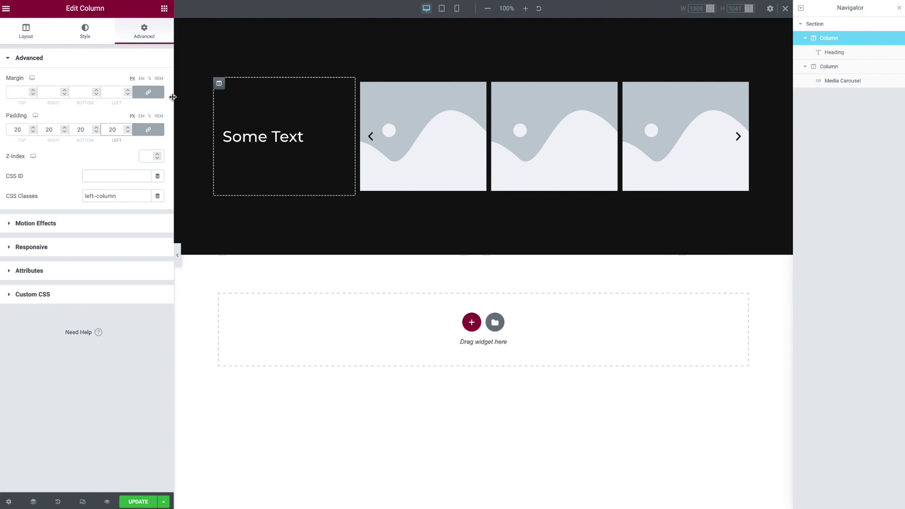
Unlink the left column's margin and test a 100px right margin.
{"action": "left_click", "coordinate": [148, 93]}
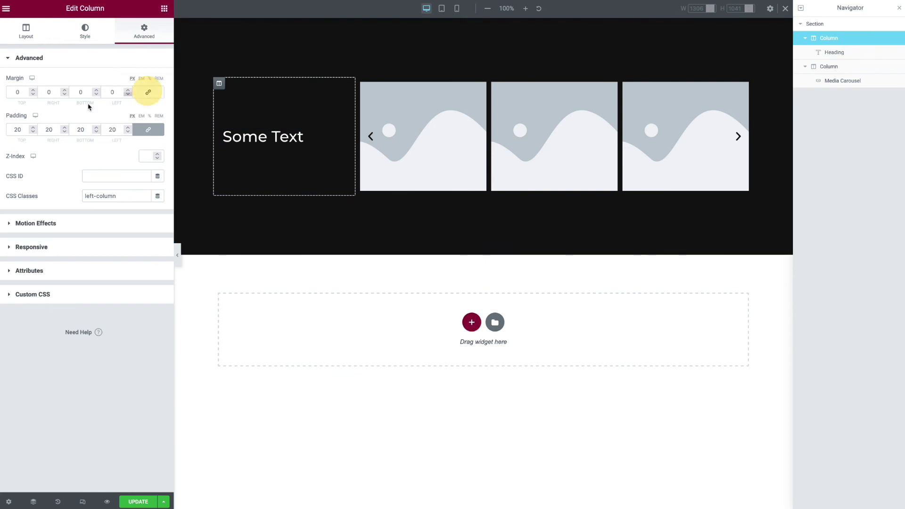
{"action": "left_click", "coordinate": [42, 92]}
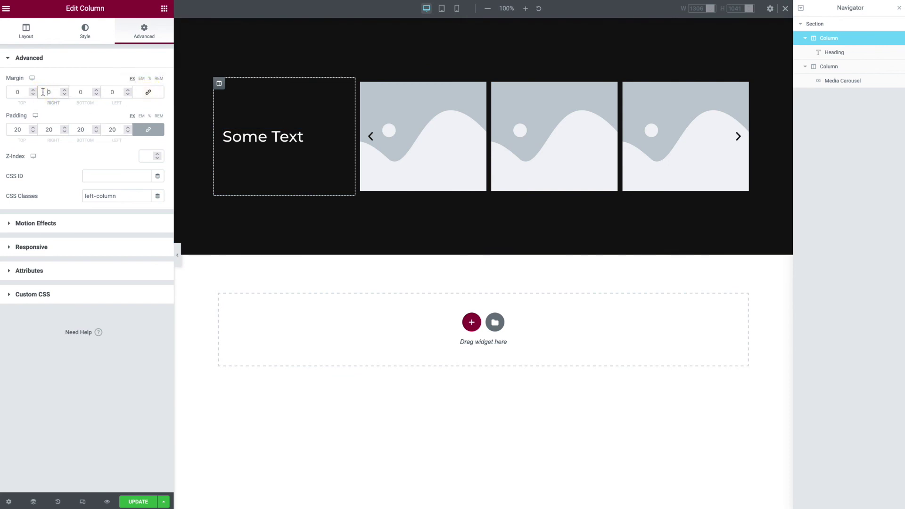
{"action": "left_click_drag", "start_coordinate": [50, 93], "coordinate": [44, 92]}
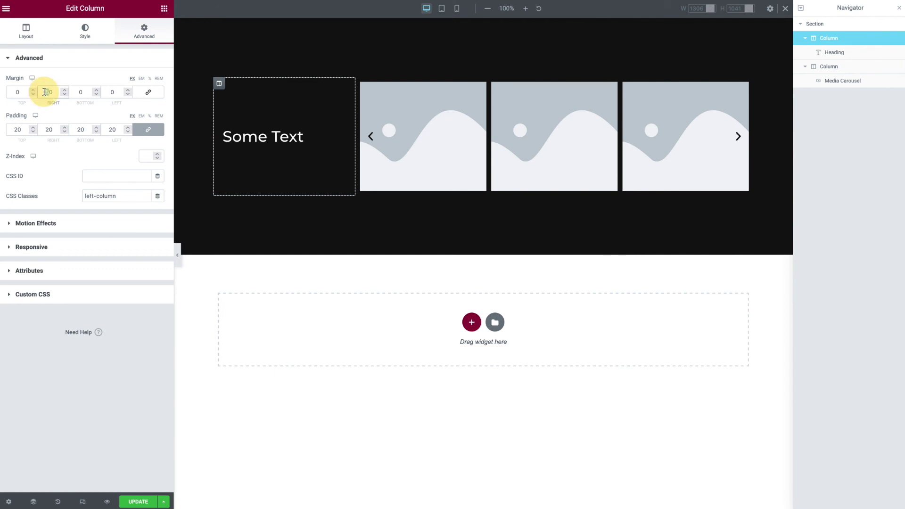
{"action": "type", "text": "100"}
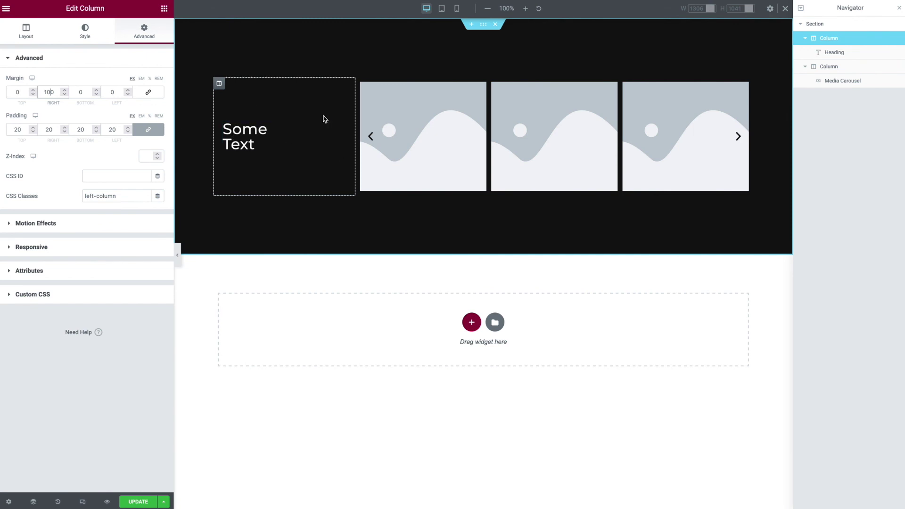
{"action": "double_click", "coordinate": [49, 92]}
Reset that right margin to 0, then give the right column unlinked padding with 50px on the left.
{"action": "type", "text": "0"}
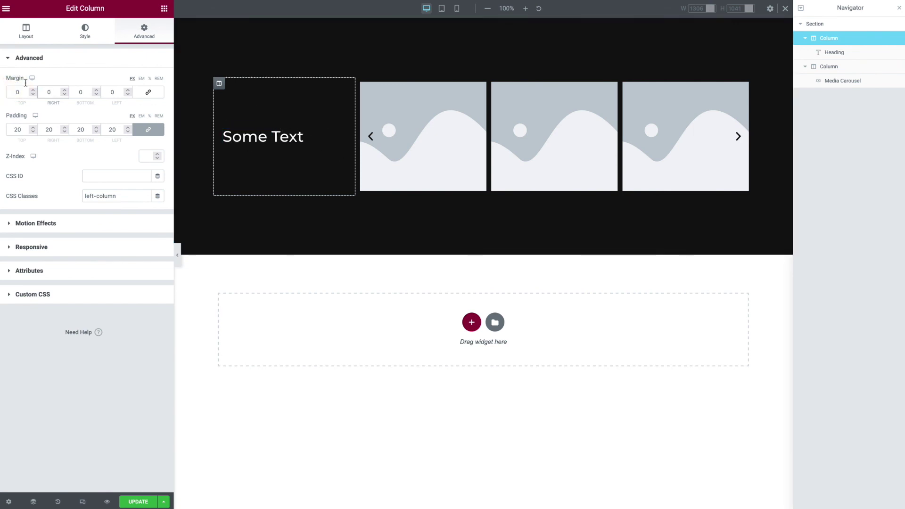
{"action": "left_click", "coordinate": [361, 84]}
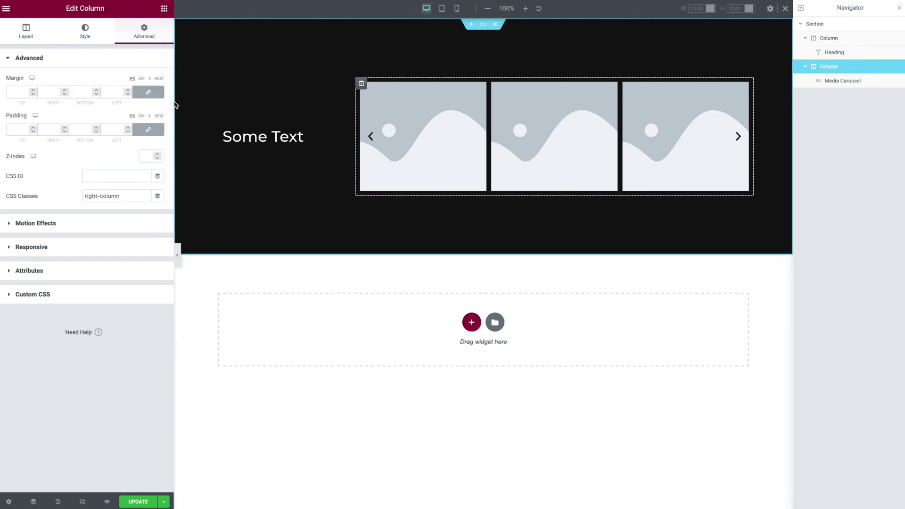
{"action": "left_click", "coordinate": [148, 130]}
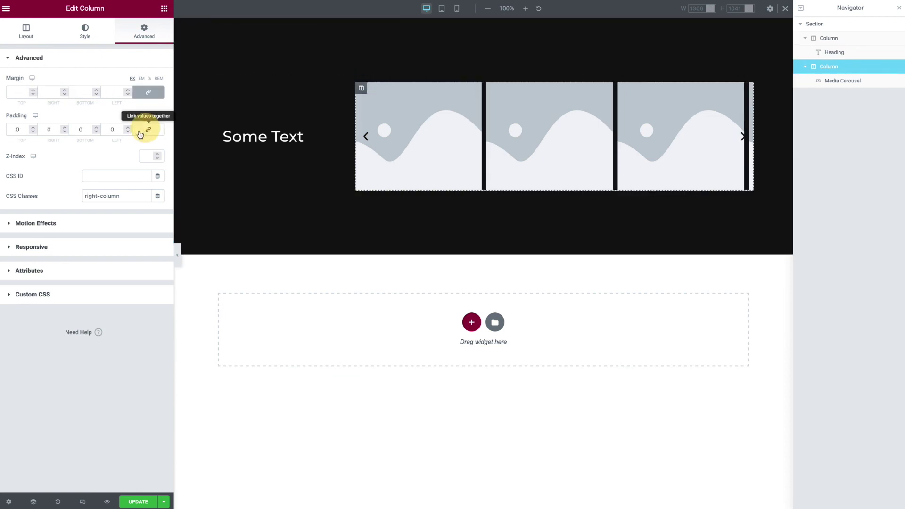
{"action": "left_click", "coordinate": [109, 129]}
{"action": "type", "text": "5"}
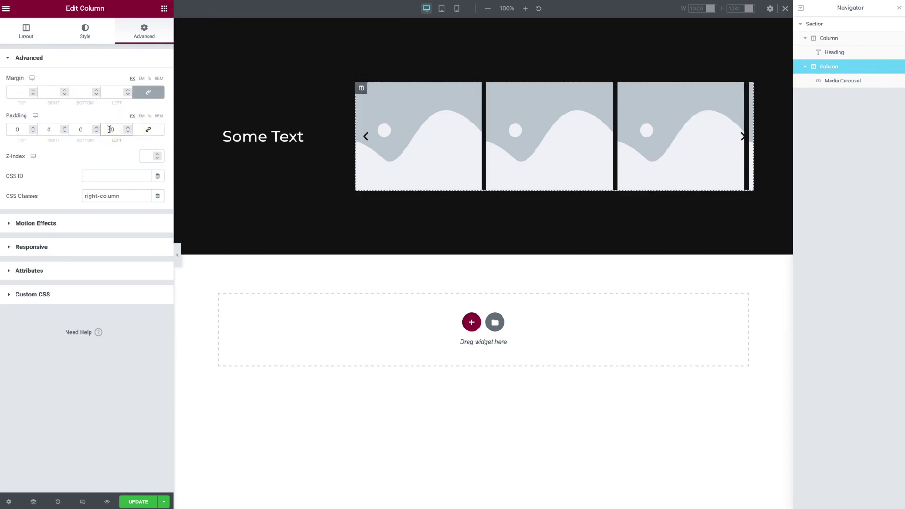